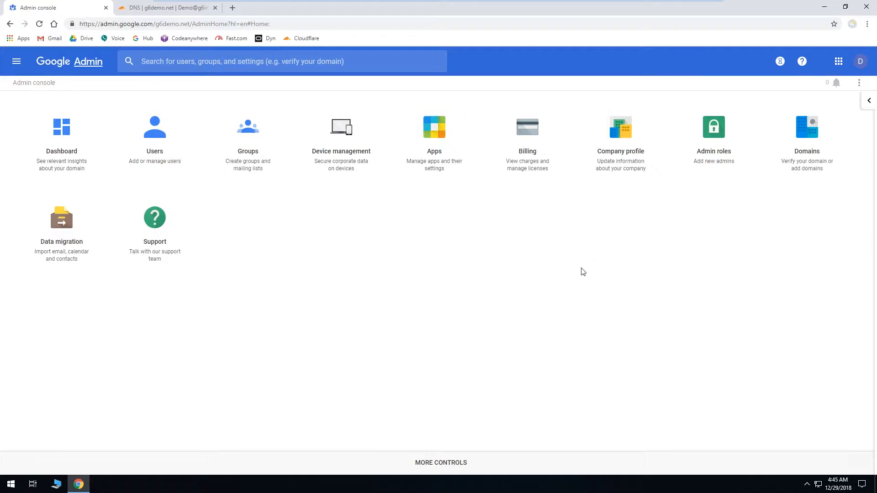
Step: Open the Safety settings for Gmail among the G Suite apps
click(441, 159)
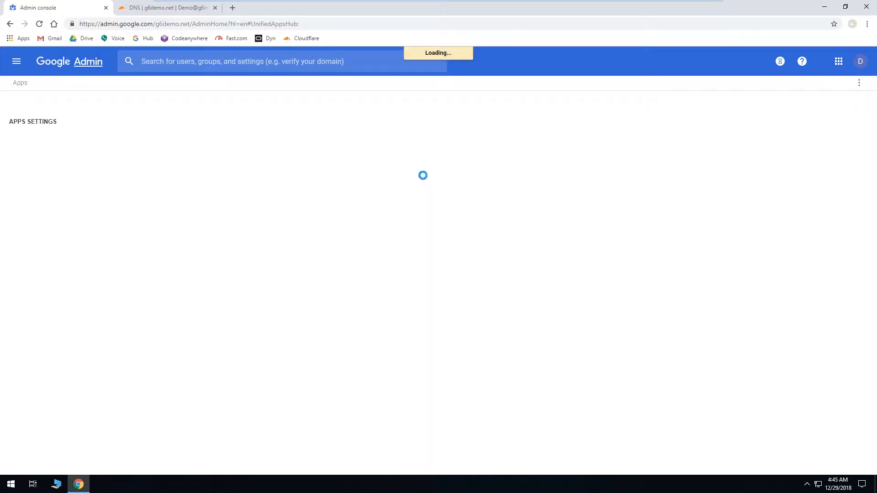
click(148, 165)
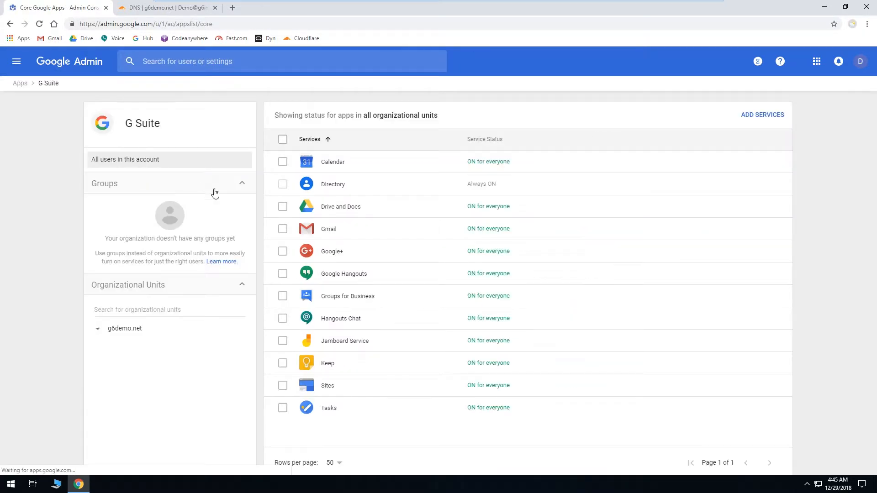
click(370, 236)
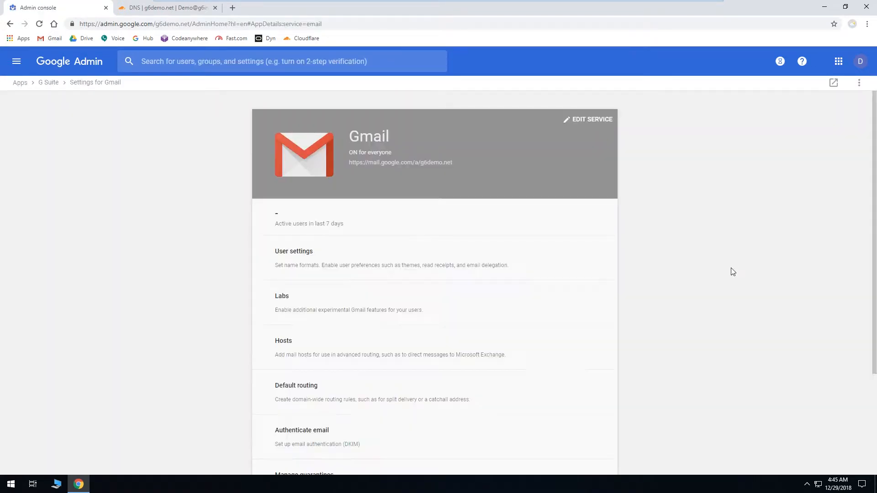
scroll(730, 267, down, 3)
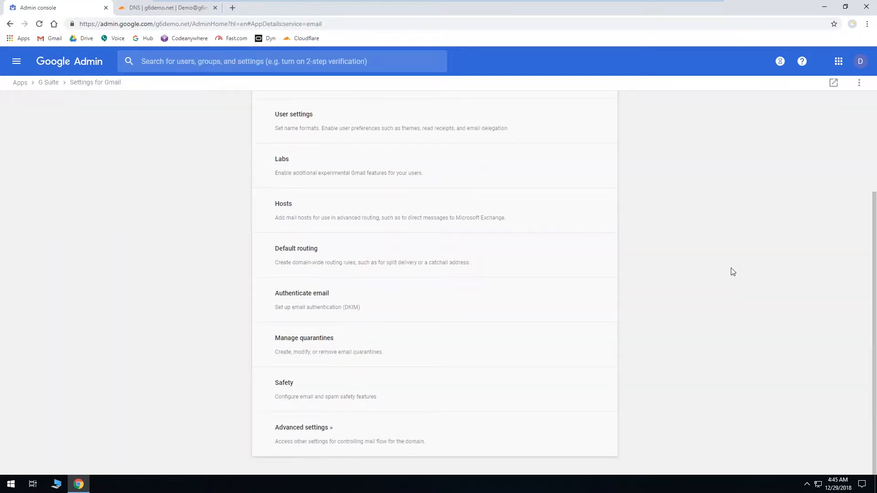
click(369, 393)
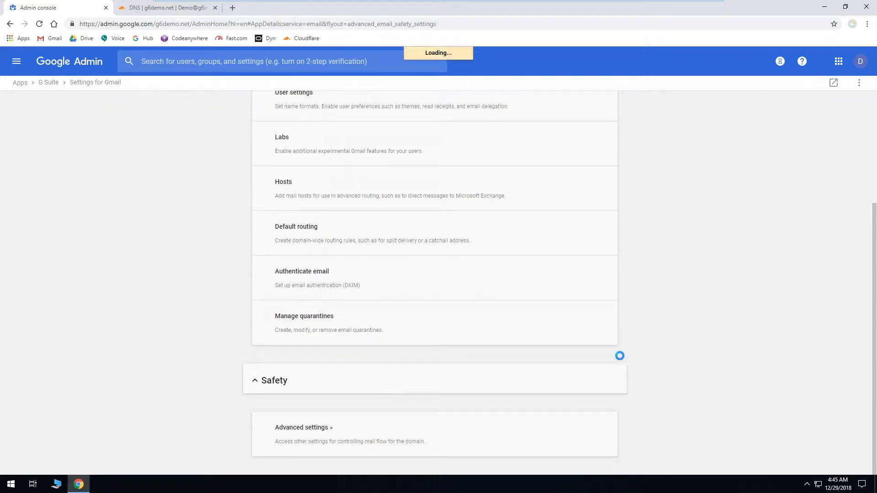
Step: Examine the Gmail safety options for attachments, links and external images, and spoofing and authentication
scroll(660, 351, down, 3)
scroll(659, 351, down, 2)
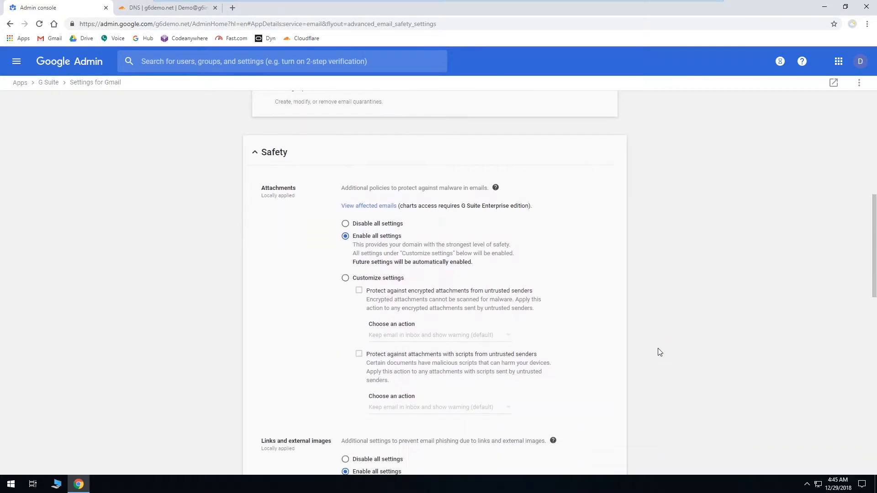
scroll(682, 355, down, 2)
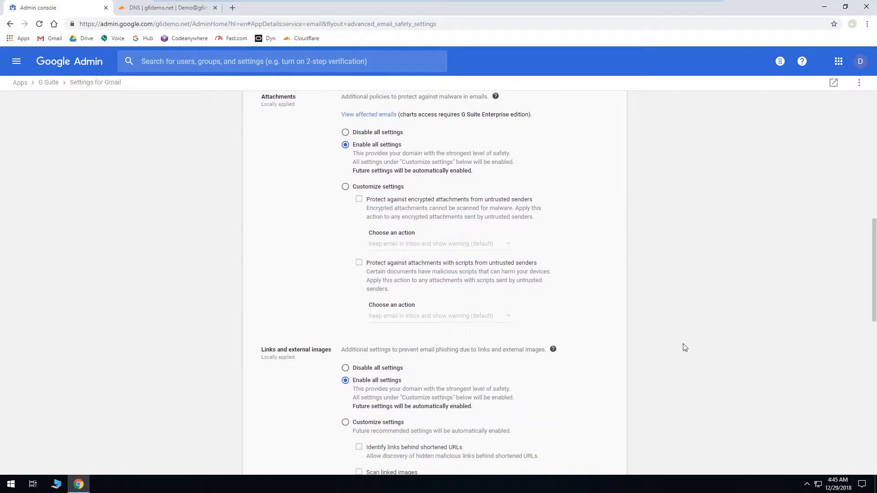
scroll(691, 337, down, 12)
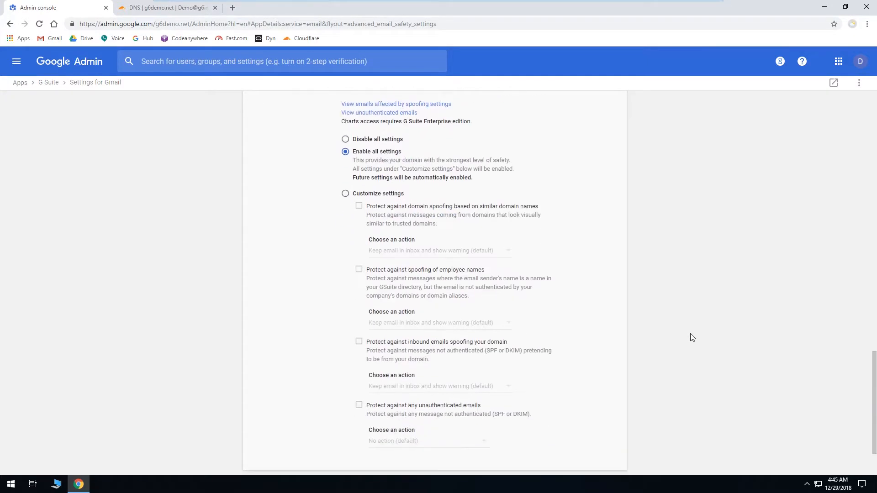
scroll(692, 337, up, 13)
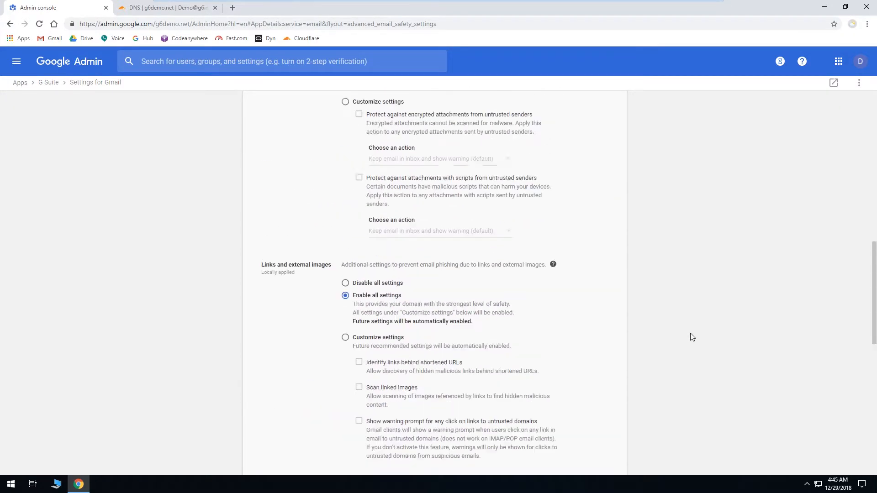
scroll(692, 338, up, 1)
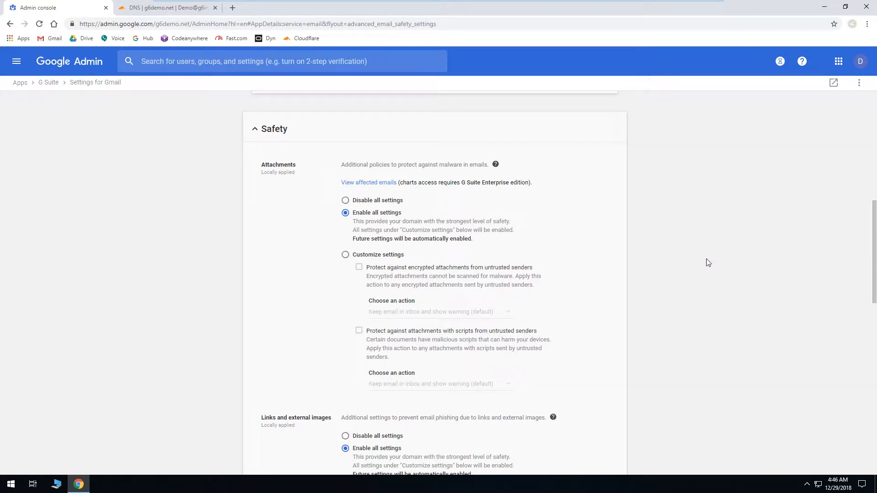
scroll(708, 263, down, 5)
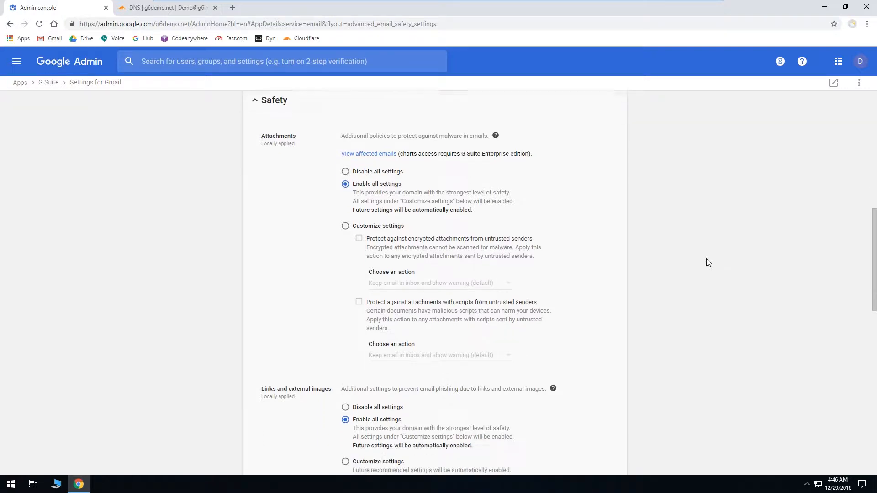
scroll(708, 262, down, 1)
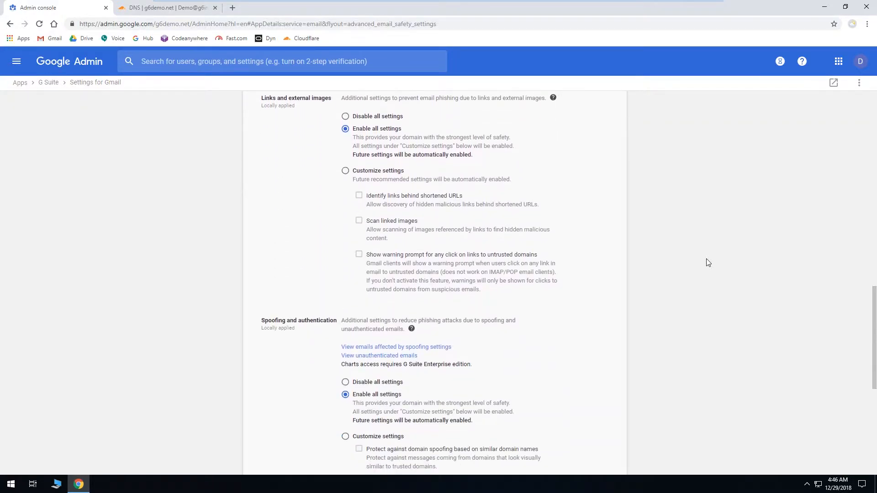
scroll(708, 262, up, 1)
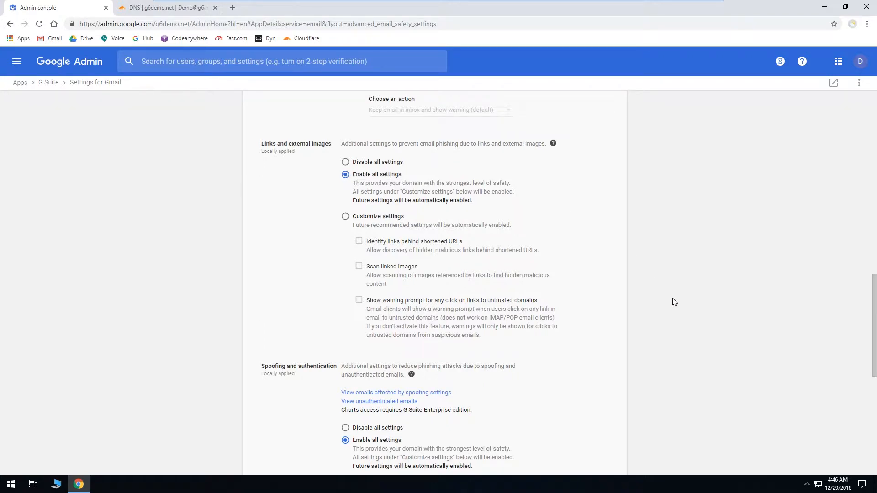
scroll(672, 298, down, 6)
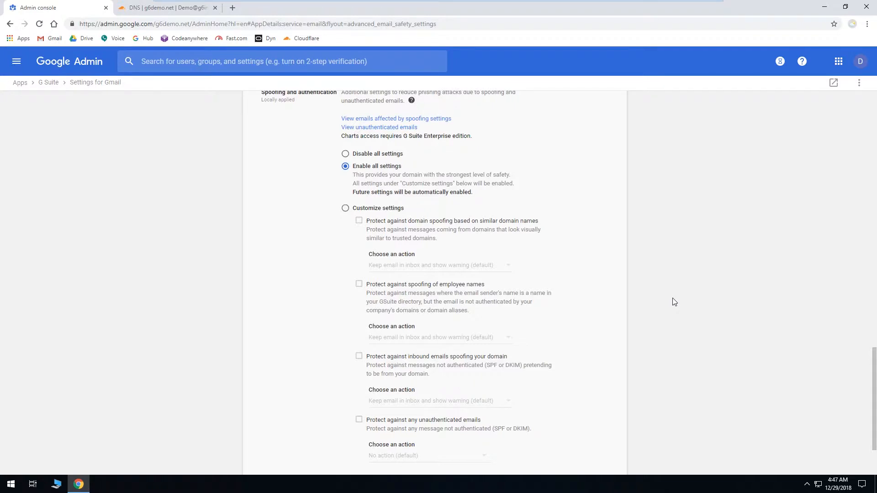
scroll(672, 302, up, 1)
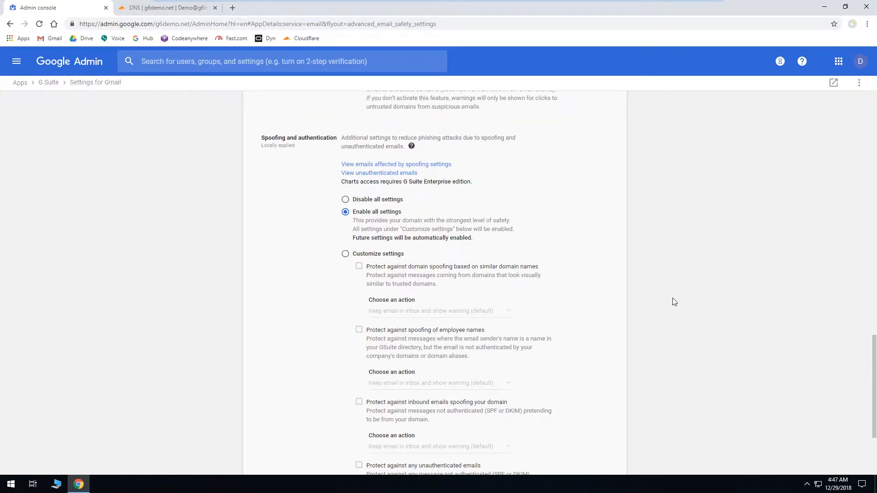
scroll(674, 301, down, 2)
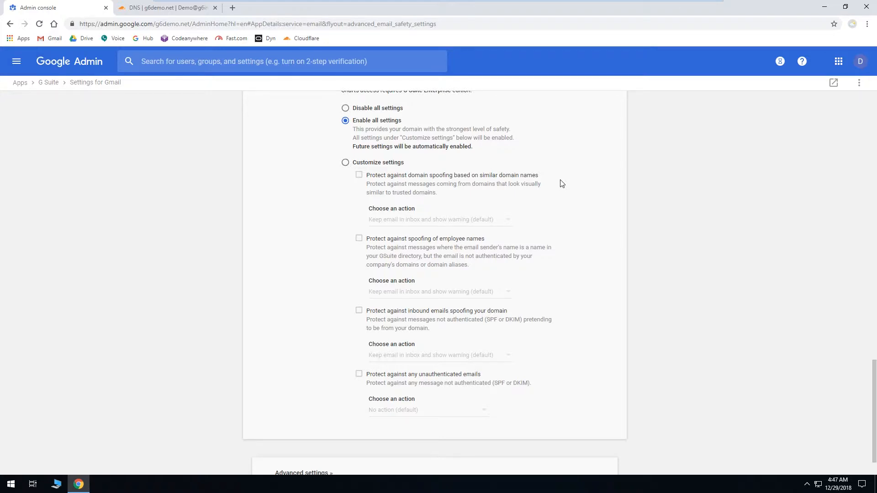
scroll(591, 211, down, 1)
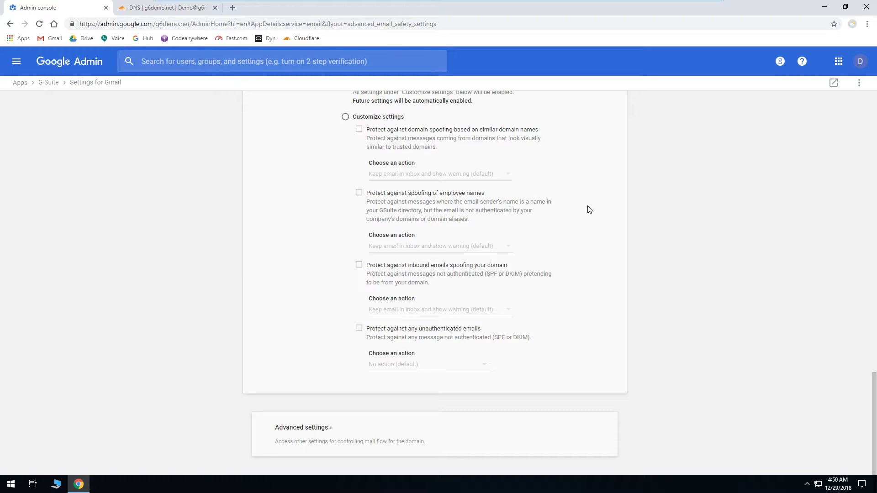
scroll(720, 314, up, 15)
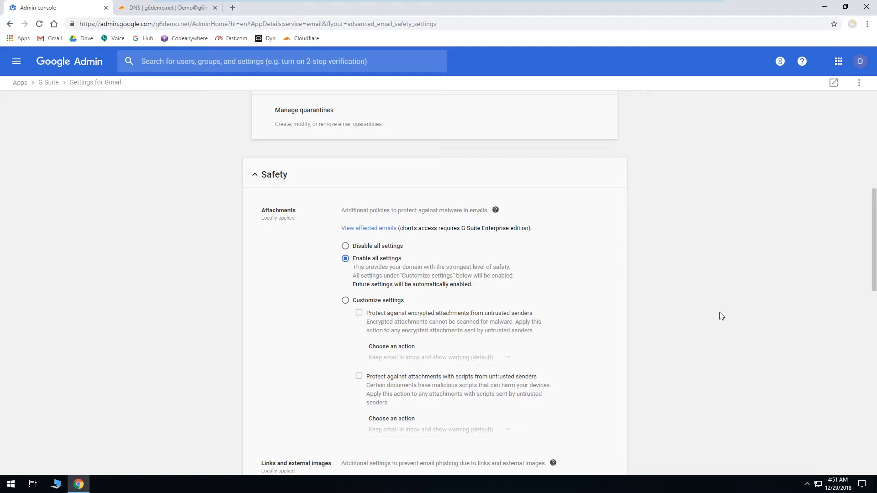
Step: Customize the Attachments settings to protect against encrypted attachments from untrusted senders, with the action Move email to spam
scroll(720, 316, down, 4)
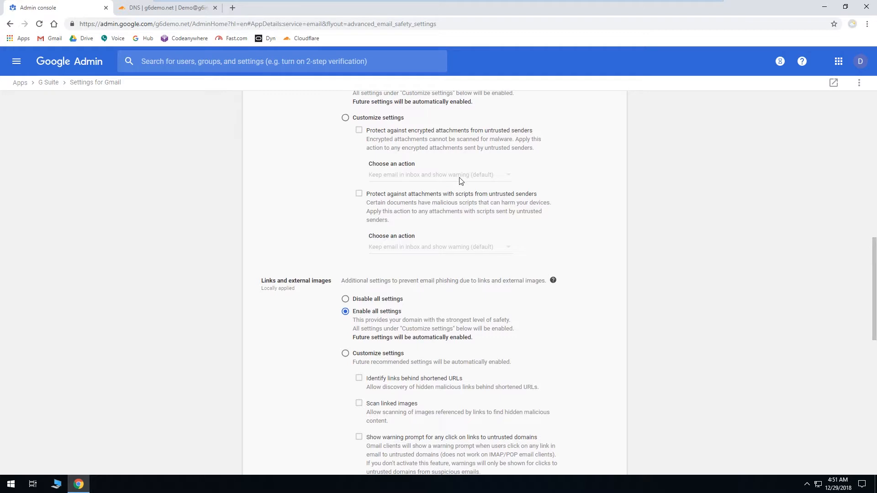
click(347, 119)
click(359, 131)
click(404, 182)
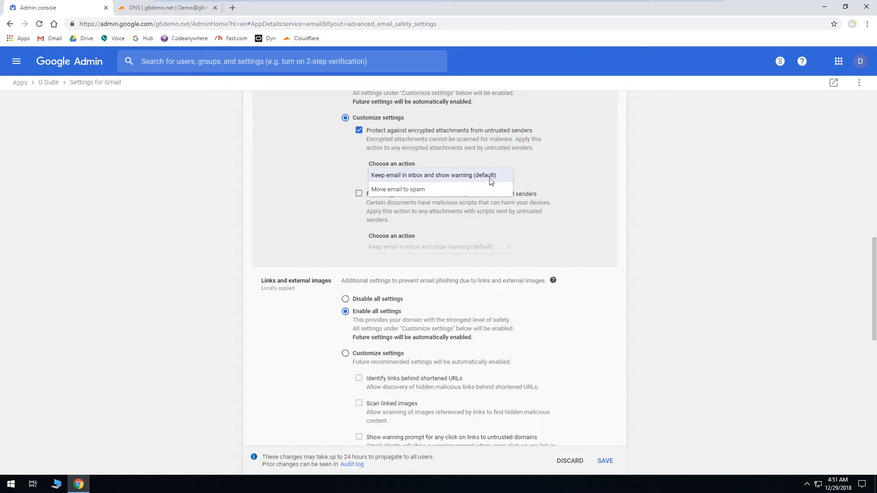
click(468, 188)
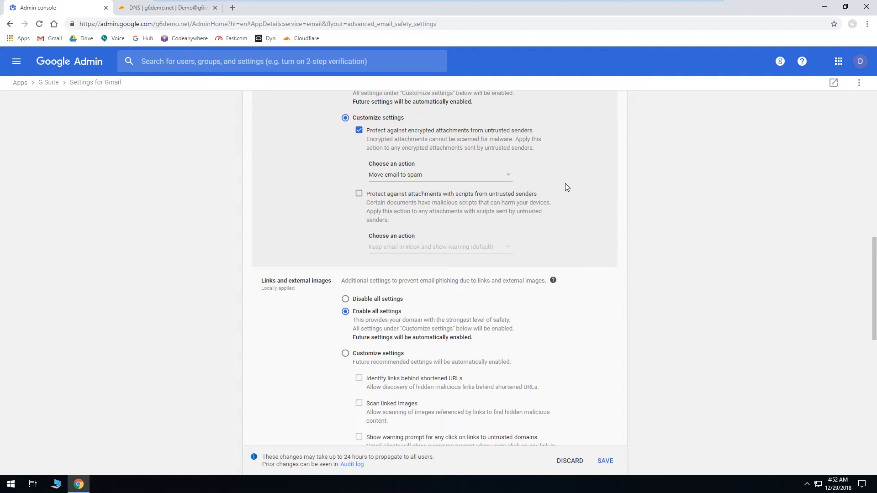
Step: Customize the Spoofing and authentication settings to protect against domain spoofing based on similar domain names, with the action Move email to spam
scroll(693, 239, down, 7)
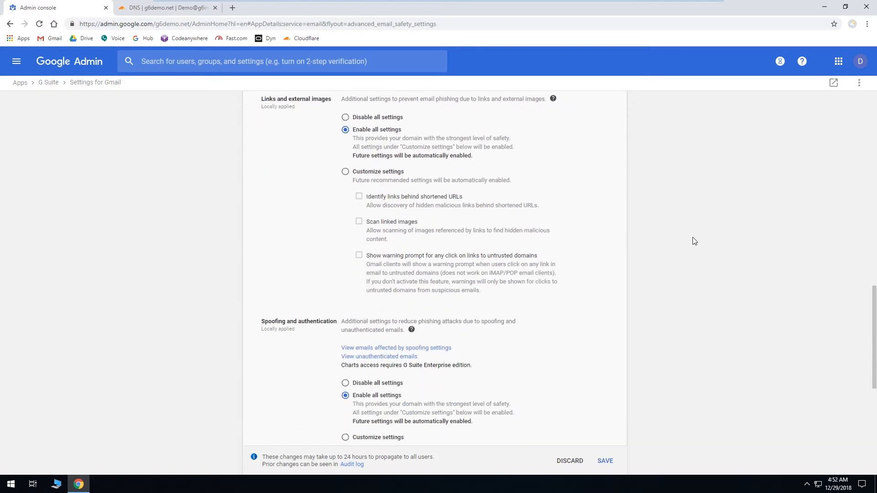
scroll(694, 240, down, 3)
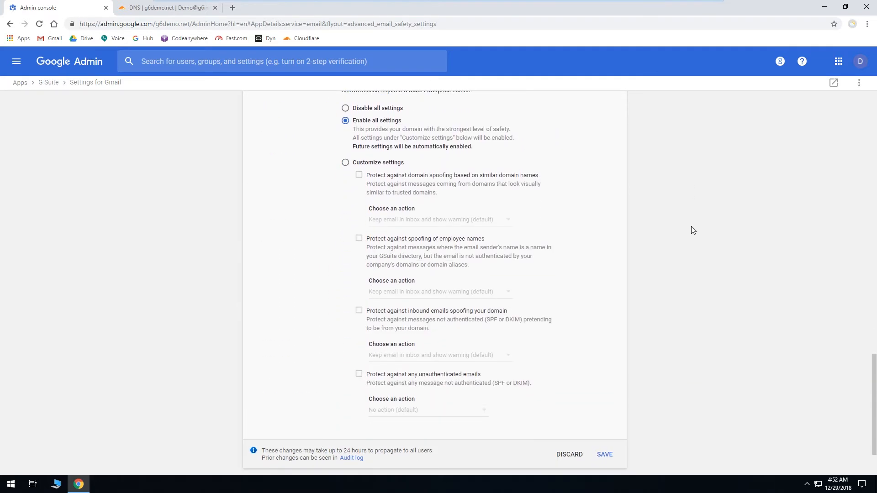
click(345, 162)
click(359, 175)
click(388, 220)
click(396, 234)
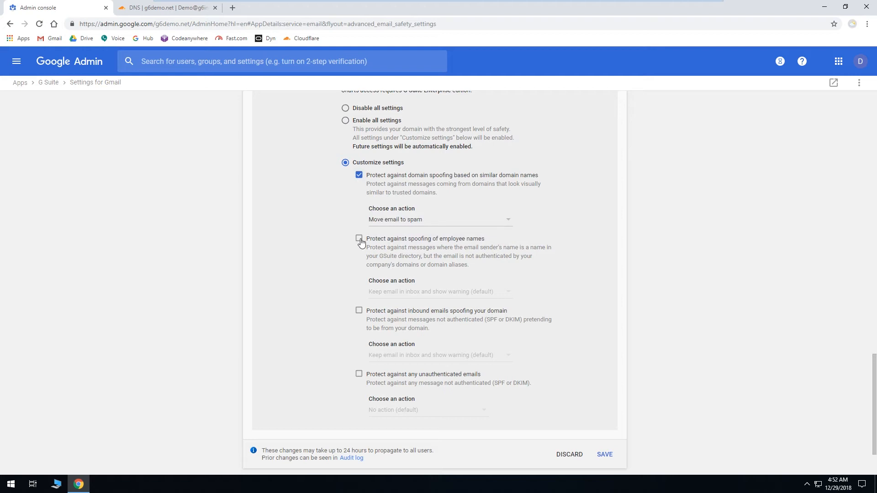
click(358, 238)
click(388, 292)
click(392, 297)
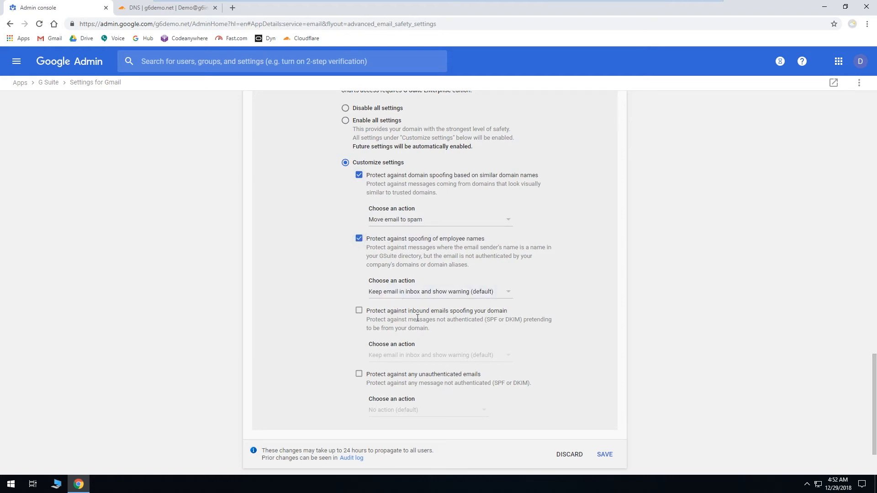
click(472, 291)
click(433, 291)
click(359, 237)
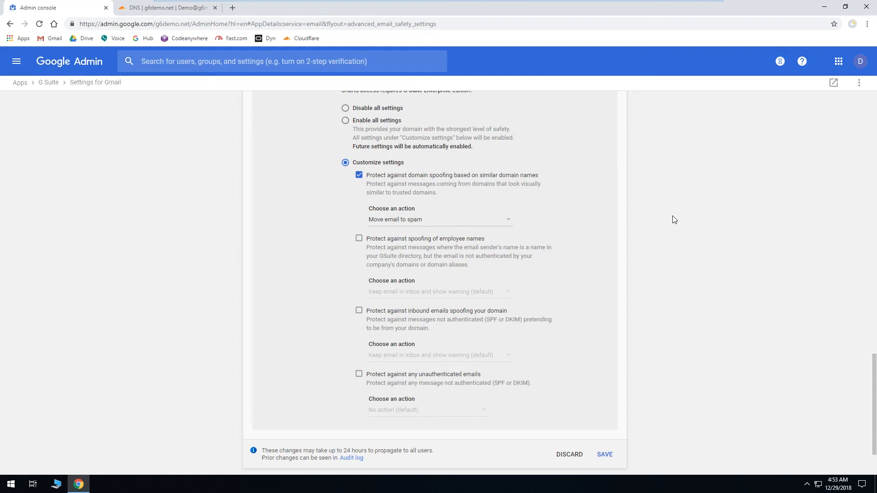
Step: Review the pending changes to the Spoofing and authentication and Attachments settings
scroll(672, 220, up, 10)
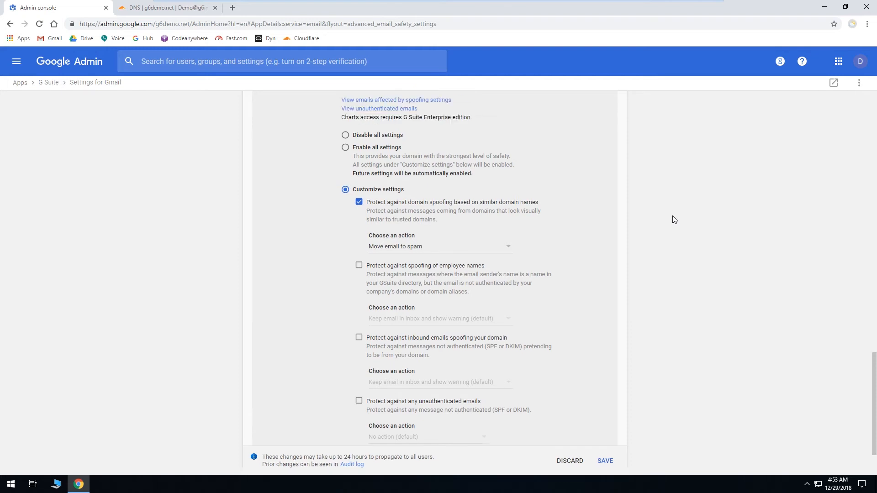
scroll(675, 219, up, 2)
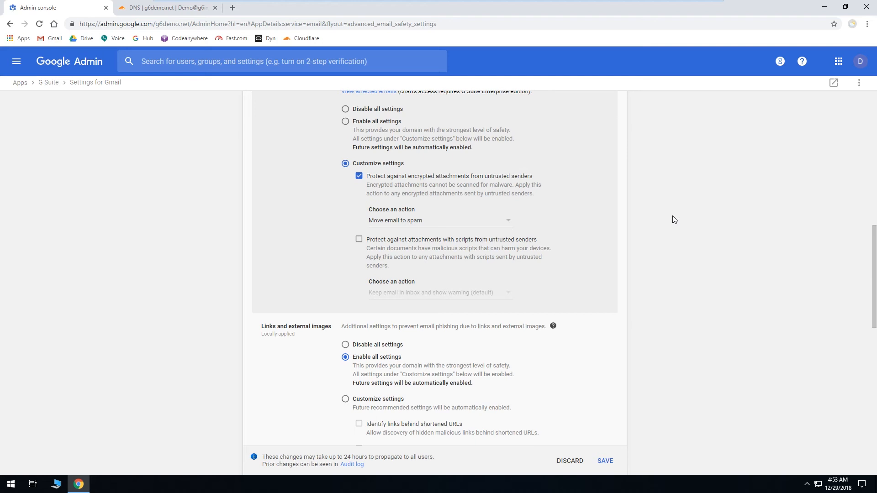
scroll(656, 248, up, 4)
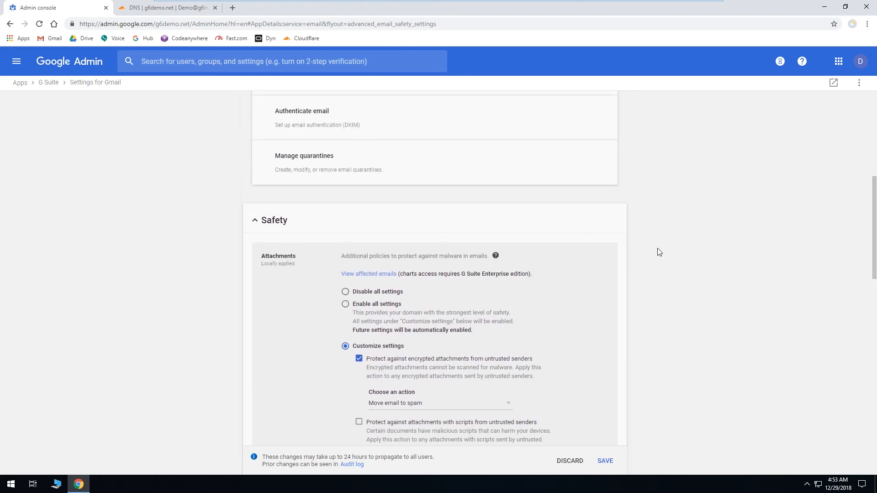
scroll(657, 248, down, 2)
scroll(657, 247, down, 2)
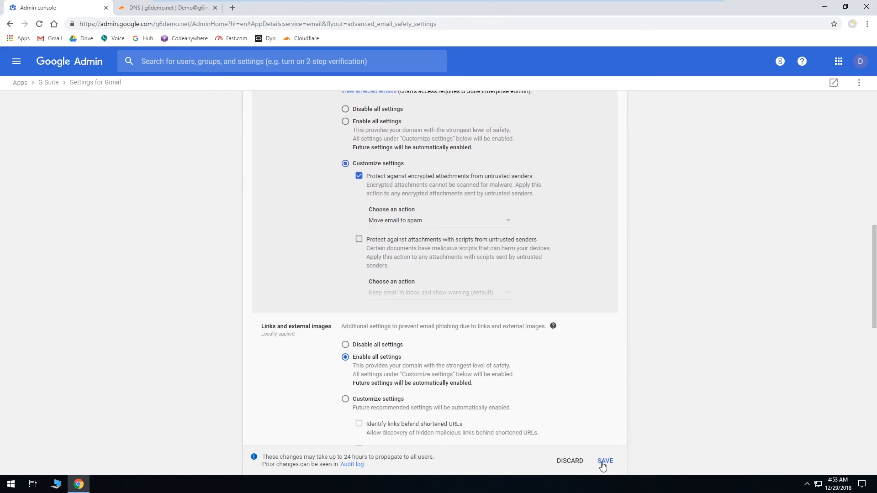